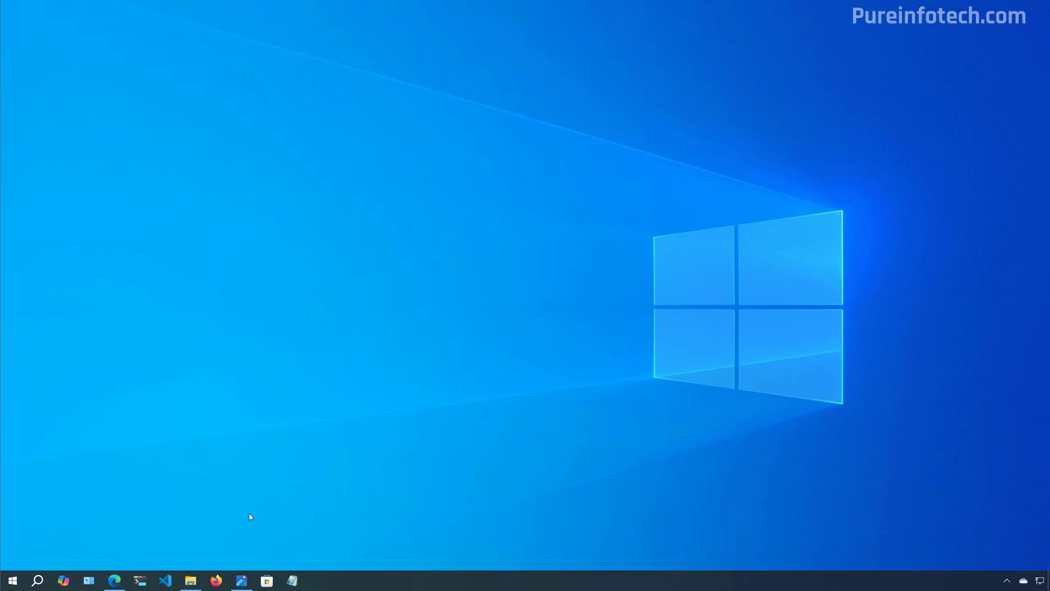
- Restore the Settings window showing Windows Update reporting the PC is up to date
click(115, 580)
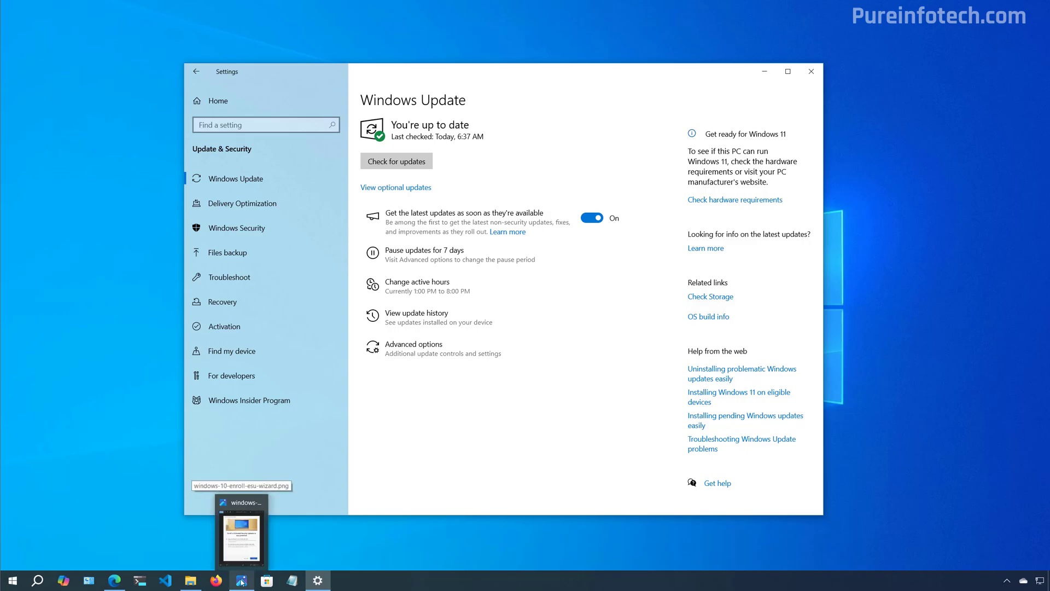
- Open windows-10-enroll-esu-wizard.png in Photos to view the ESU enrollment wizard
click(241, 528)
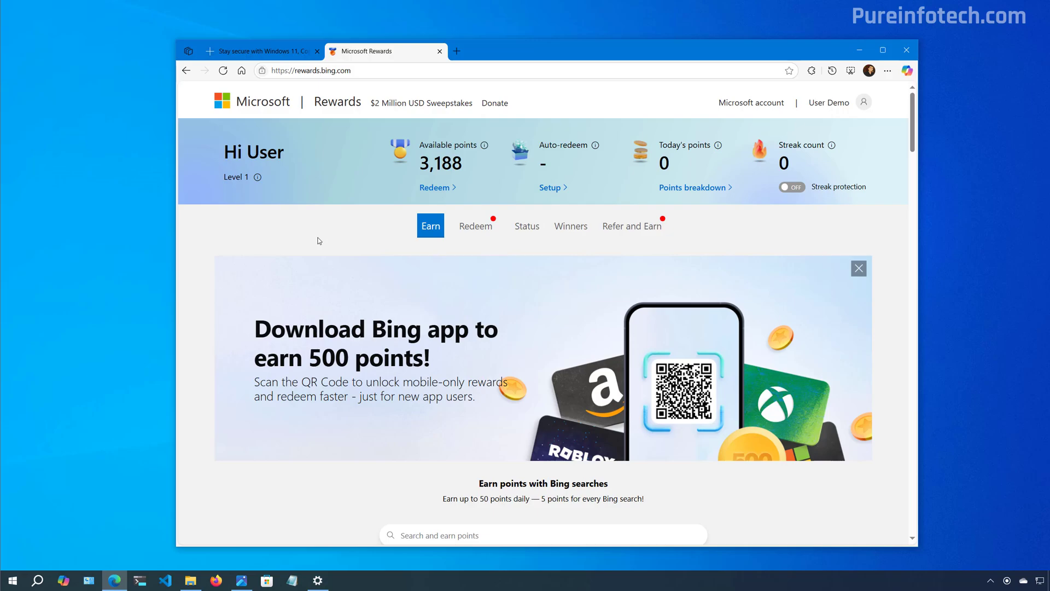
scroll(319, 240, down, 5)
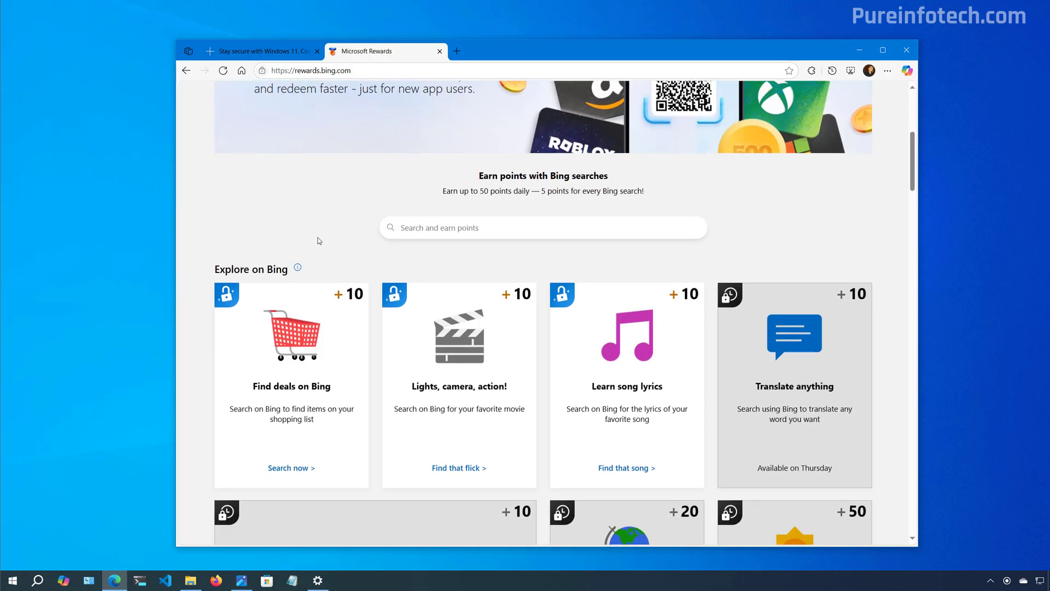
scroll(319, 240, down, 1)
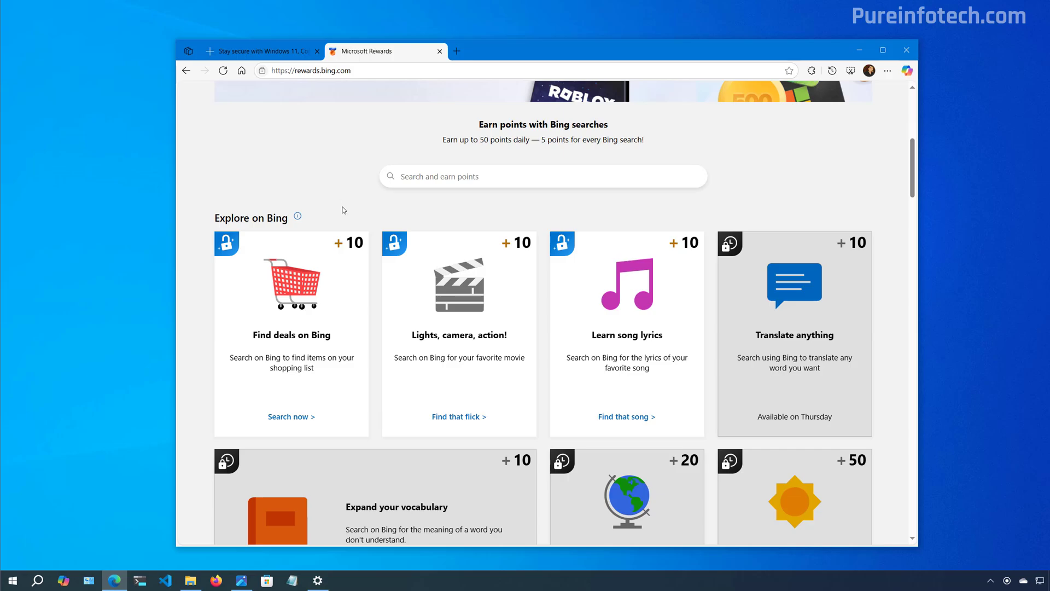
scroll(343, 204, up, 7)
scroll(343, 204, down, 2)
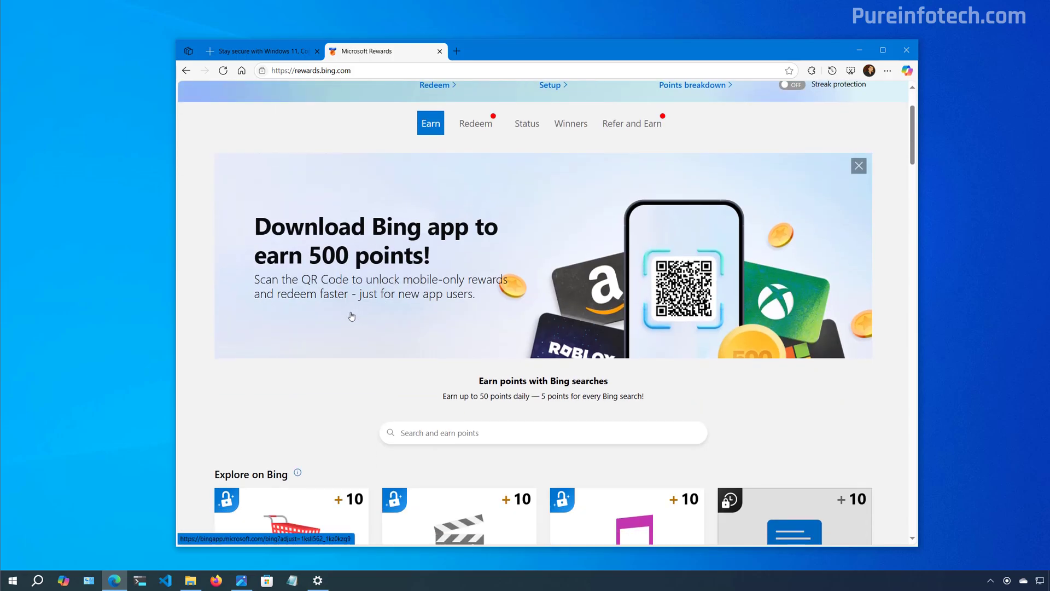